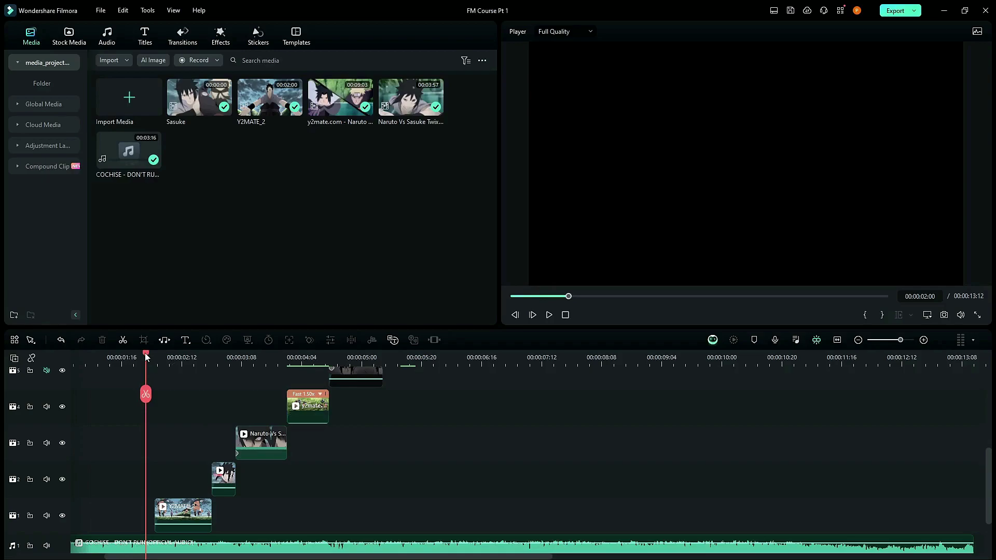
- Scrub and play the staggered clips, stopping with the playhead back at 00:00:01:15
mouse_move(145, 353)
mouse_down()
mouse_move(439, 355)
mouse_move(128, 362)
mouse_up()
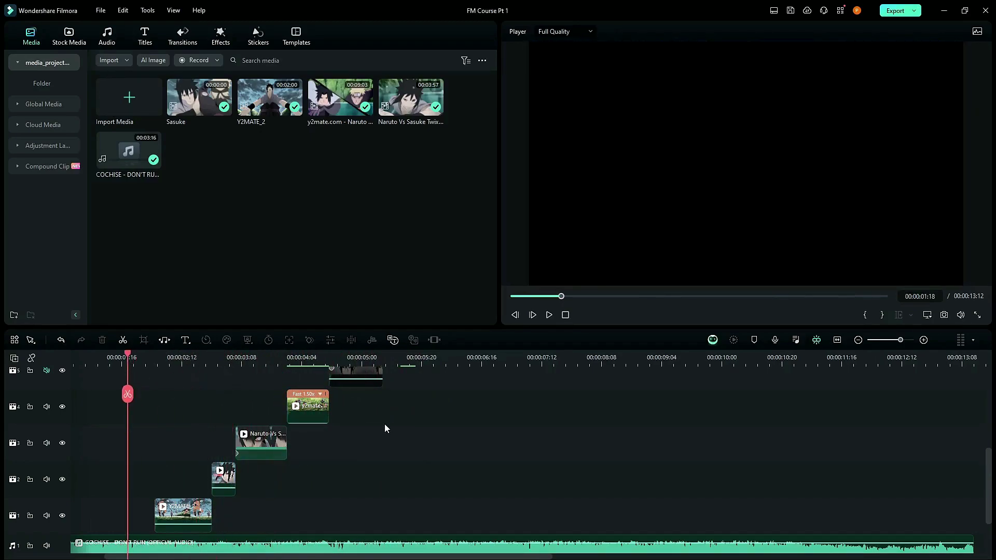
scroll(363, 493, up, 2)
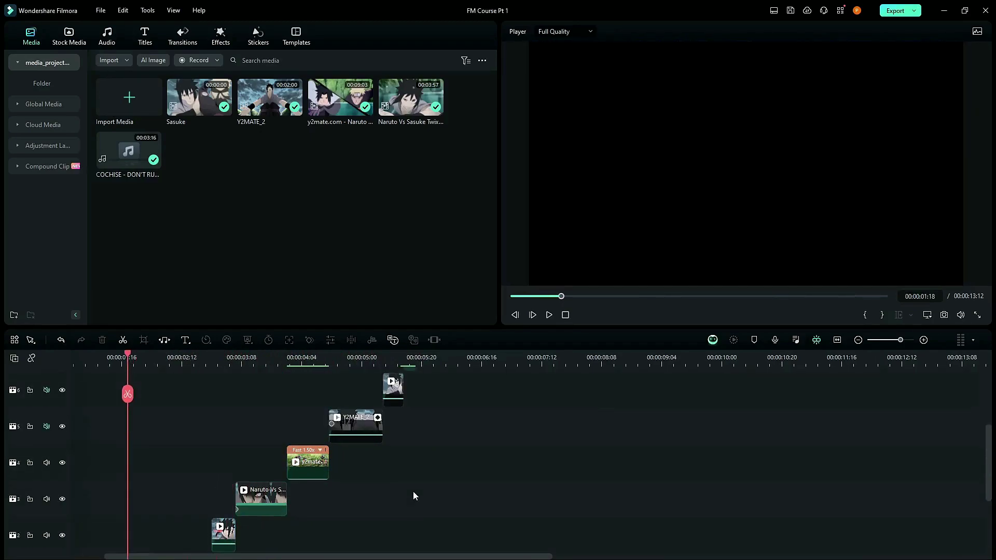
scroll(291, 471, down, 1)
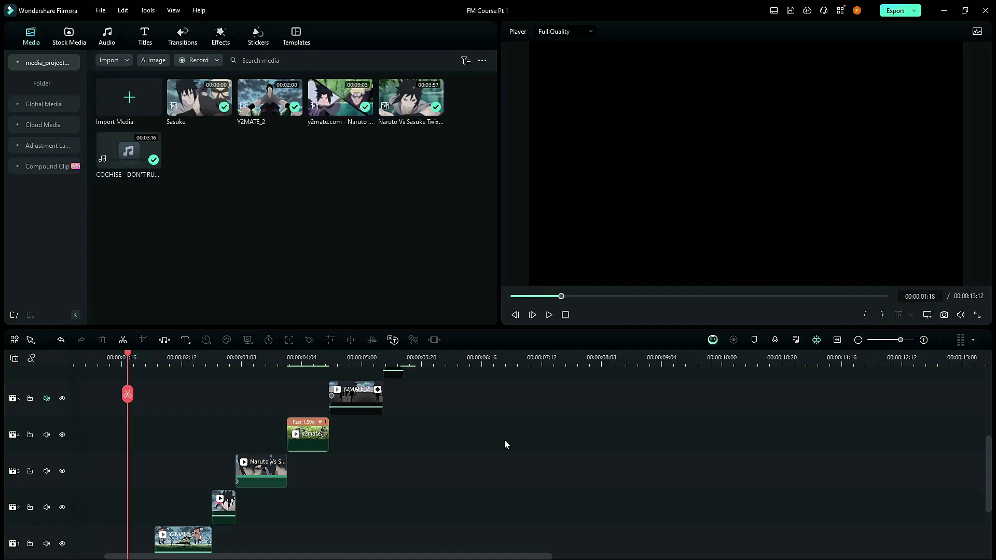
scroll(444, 470, down, 2)
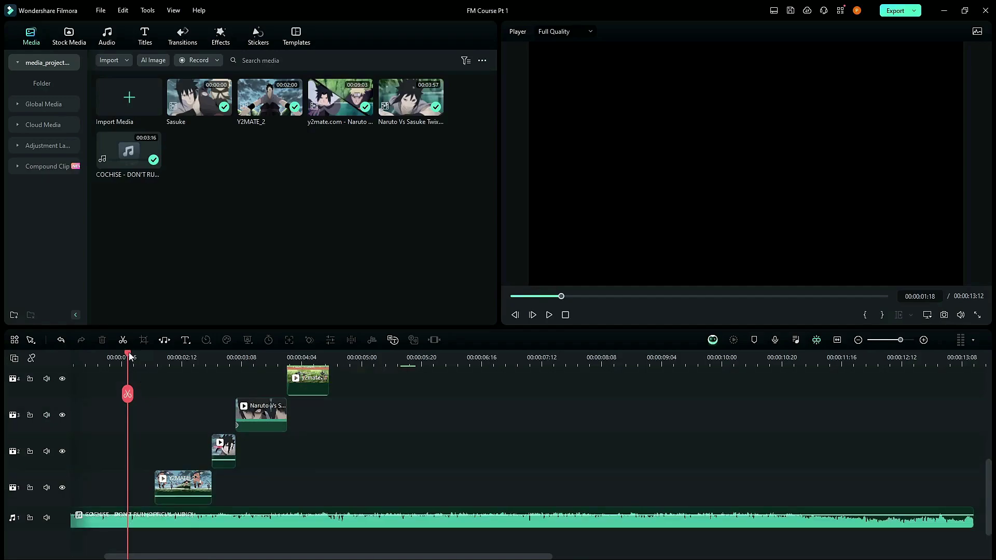
key(space)
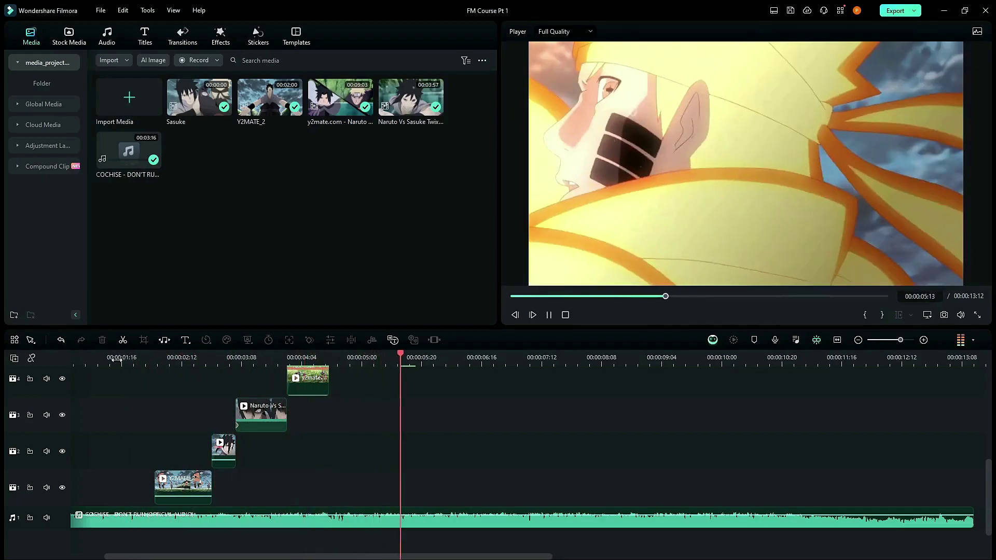
click(119, 359)
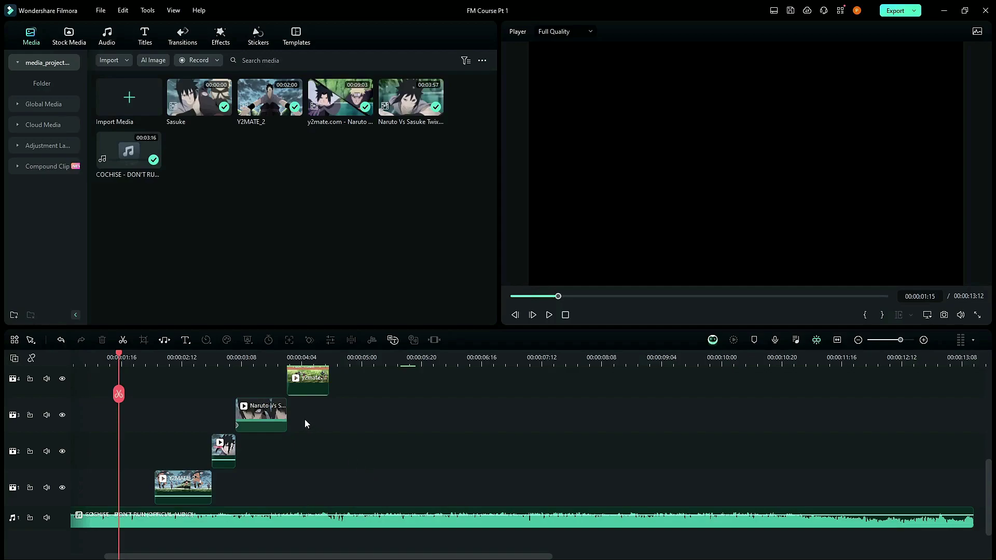
- Scrub the preview across the clips, briefly selecting and then clearing the track 4 gap
scroll(115, 354, up, 3)
mouse_move(176, 357)
mouse_down()
mouse_move(457, 365)
mouse_move(170, 371)
mouse_up()
click(170, 371)
scroll(171, 372, up, 1)
click(444, 502)
scroll(498, 477, up, 1)
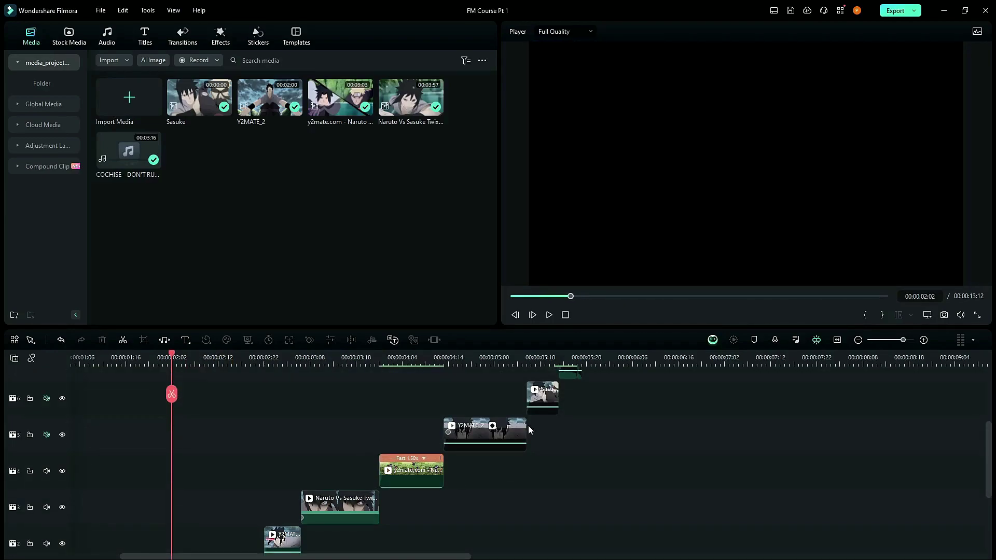
scroll(528, 428, down, 3)
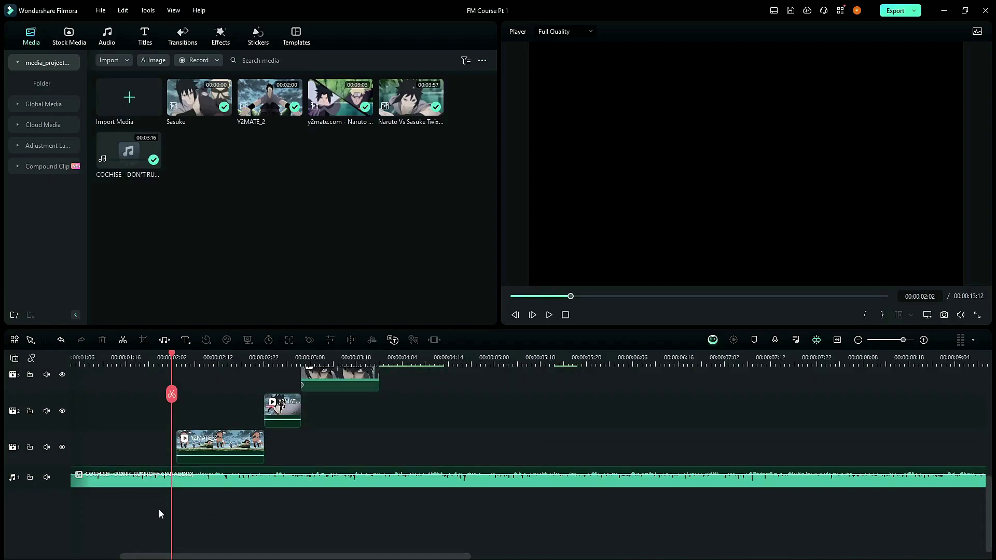
scroll(270, 377, up, 2)
drag(238, 365, 158, 366)
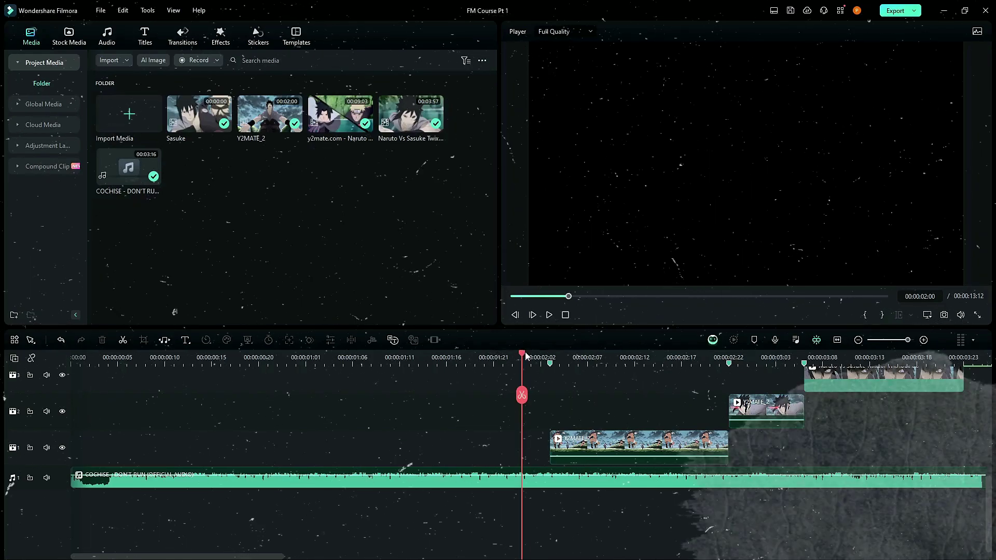
- Play the edit from 00:00:01:21, then pause and return the playhead to 00:00:01:22
click(493, 362)
key(space)
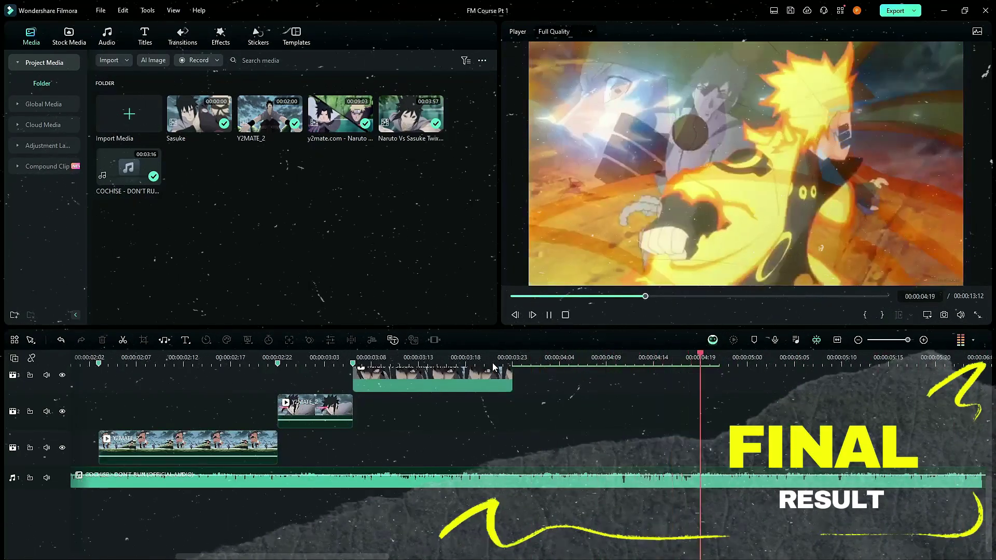
drag(374, 359, 147, 361)
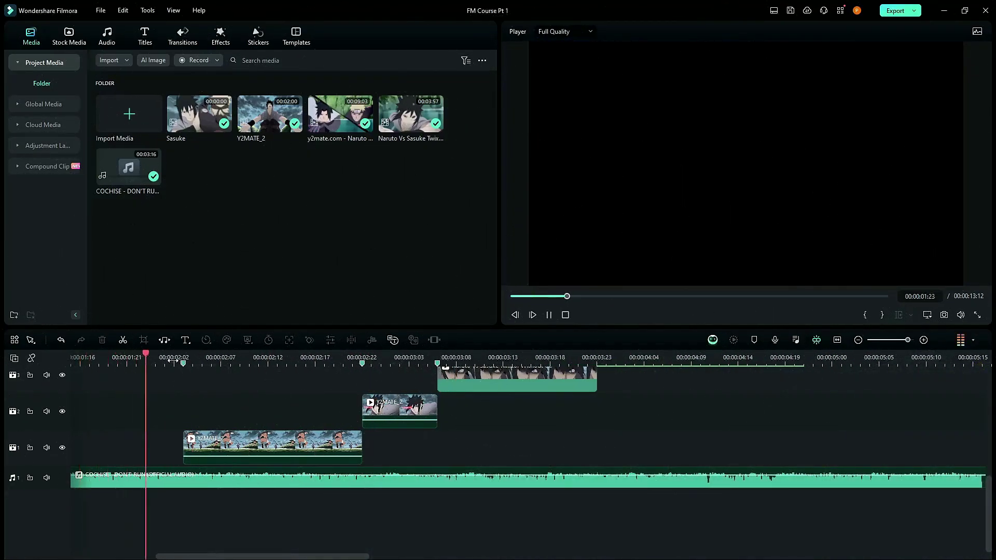
key(space)
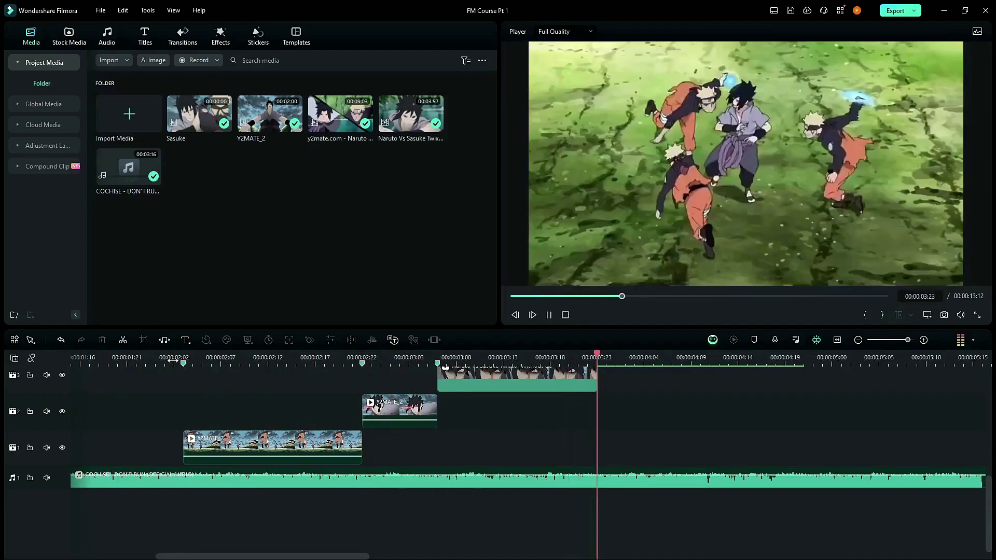
key(space)
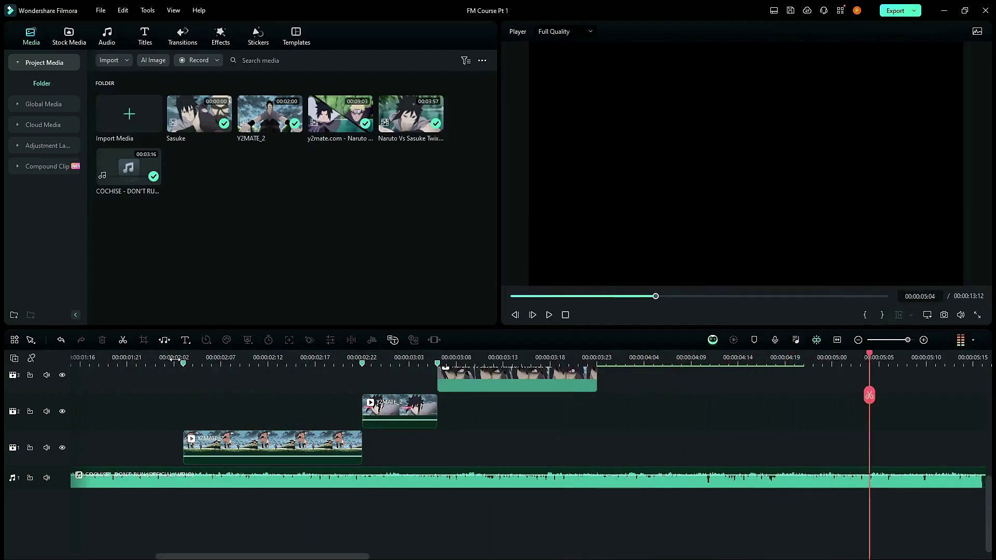
click(136, 358)
scroll(668, 440, up, 3)
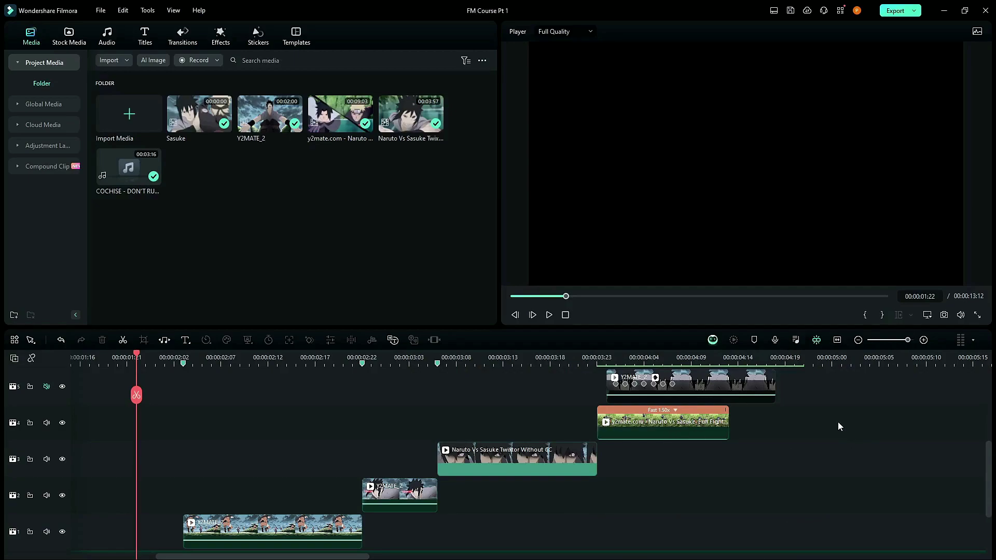
scroll(839, 427, down, 1)
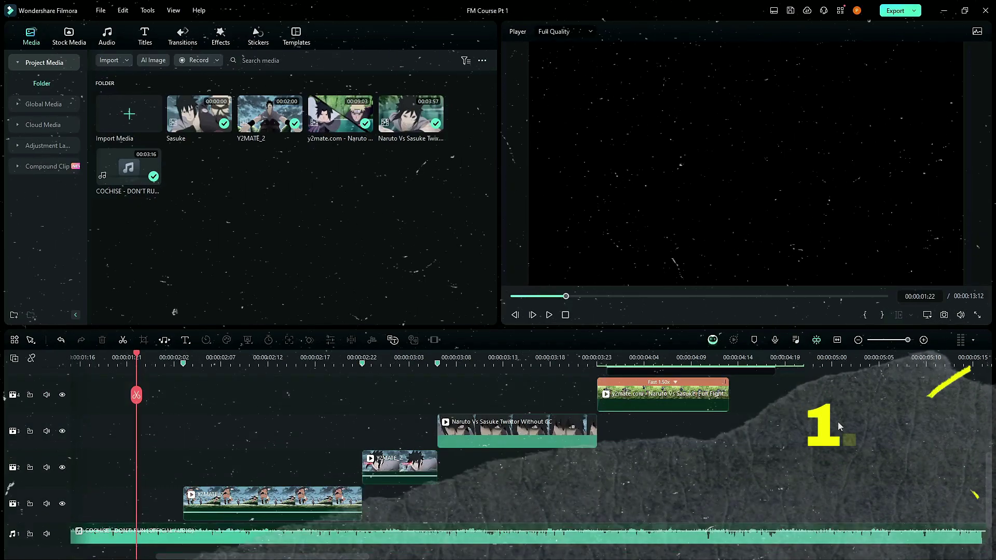
- Zoom the timeline out and snap the playhead onto the beat marker at 00:00:02:03
click(858, 340)
scroll(686, 468, up, 1)
scroll(686, 468, up, 2)
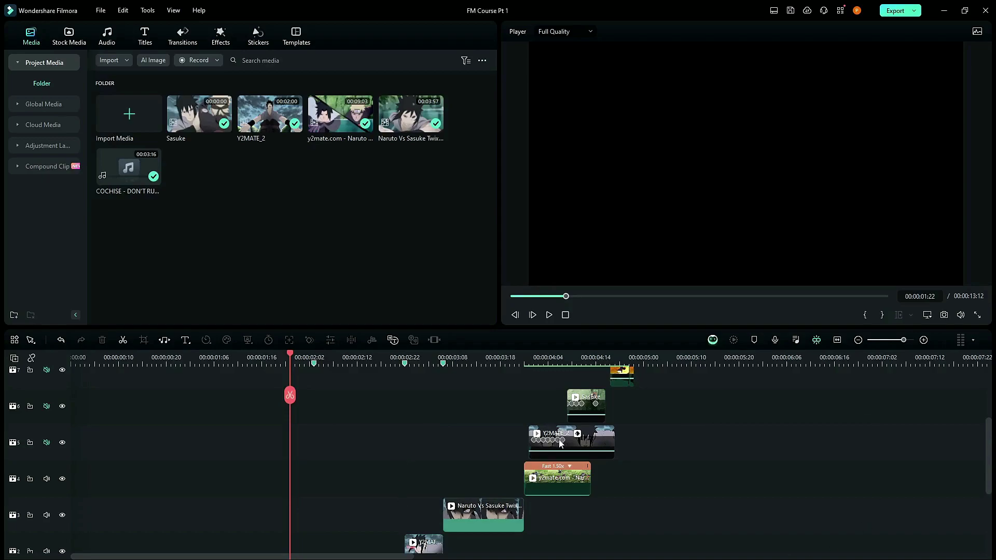
drag(291, 356, 337, 374)
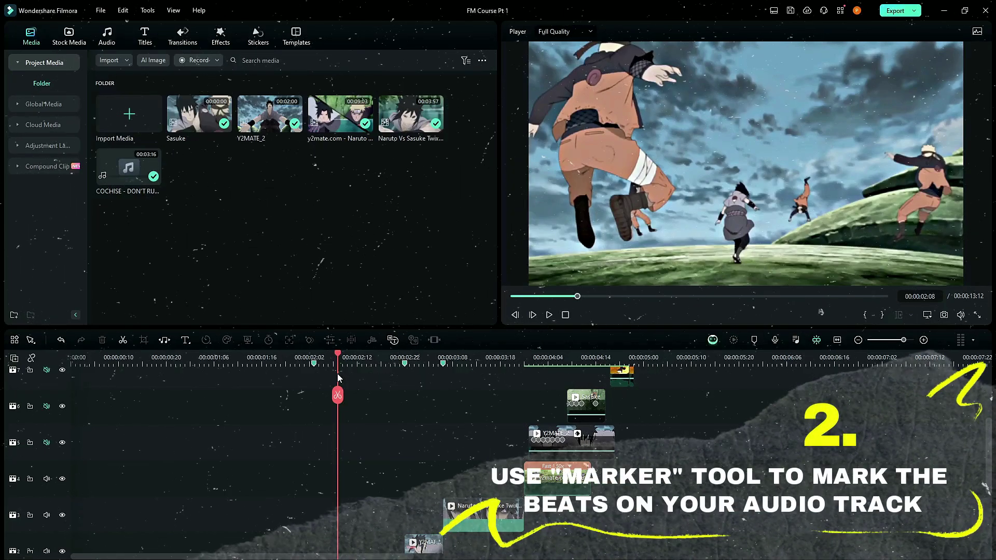
scroll(343, 371, down, 2)
scroll(348, 370, down, 3)
click(328, 358)
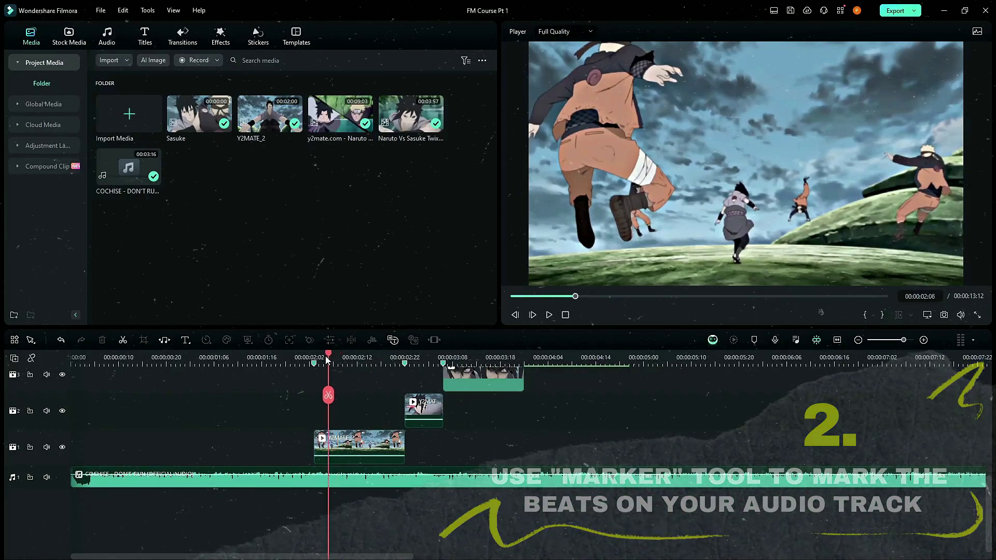
drag(328, 359, 314, 360)
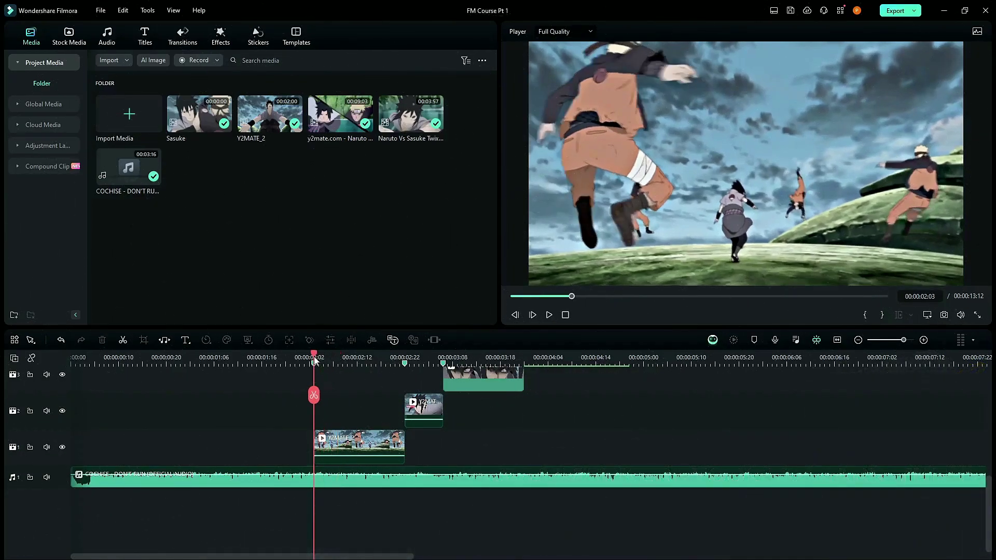
- Zoom the timeline in two levels and scrub just past the beat marker
click(923, 340)
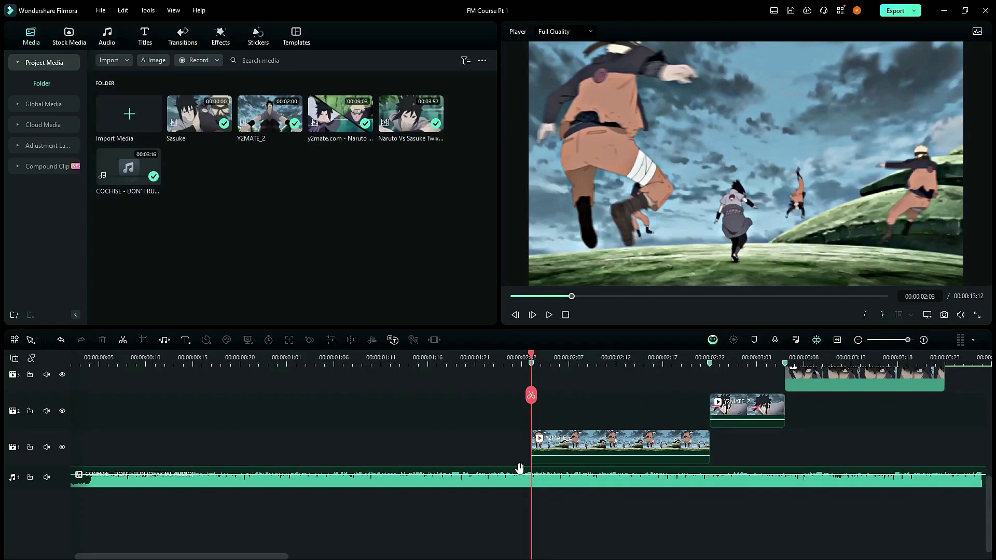
click(923, 341)
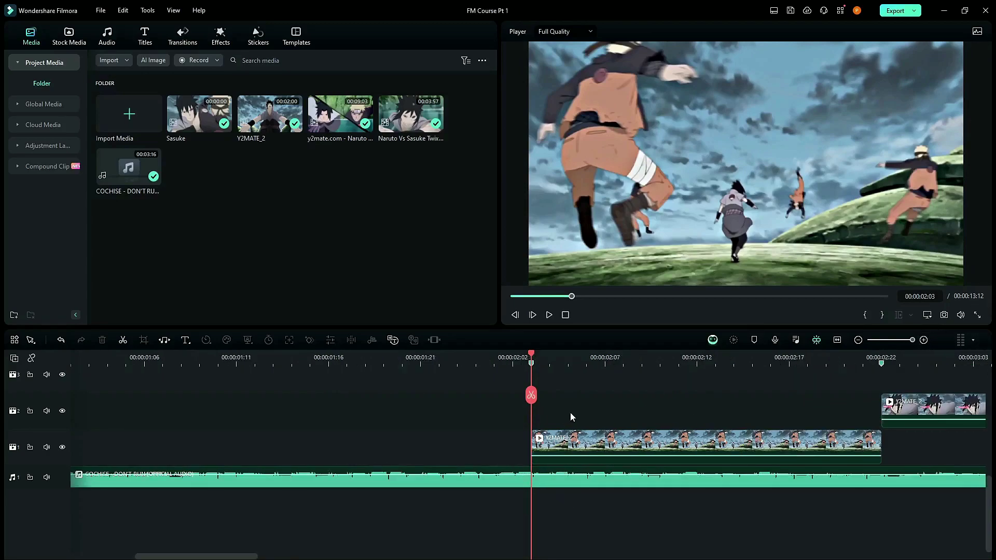
drag(531, 357, 637, 356)
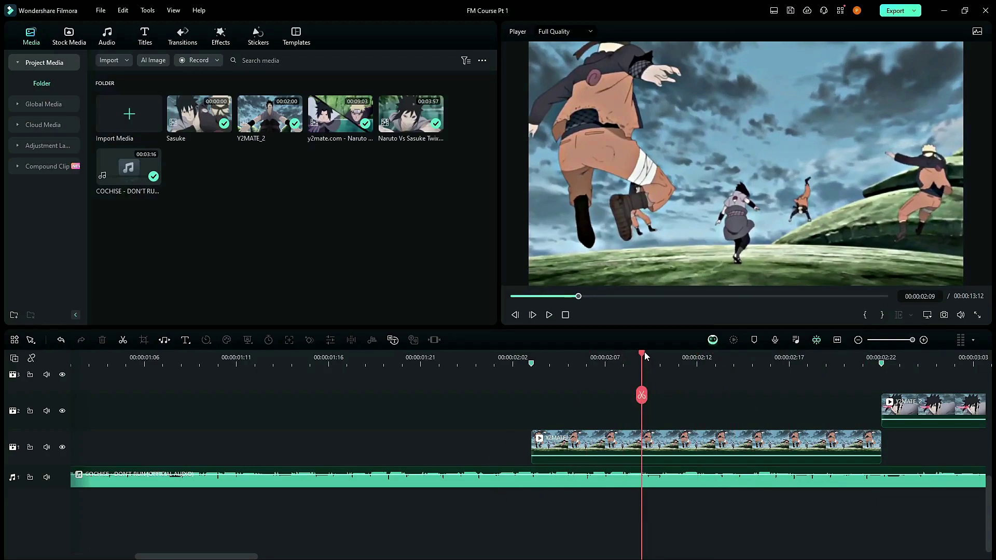
drag(645, 352, 530, 369)
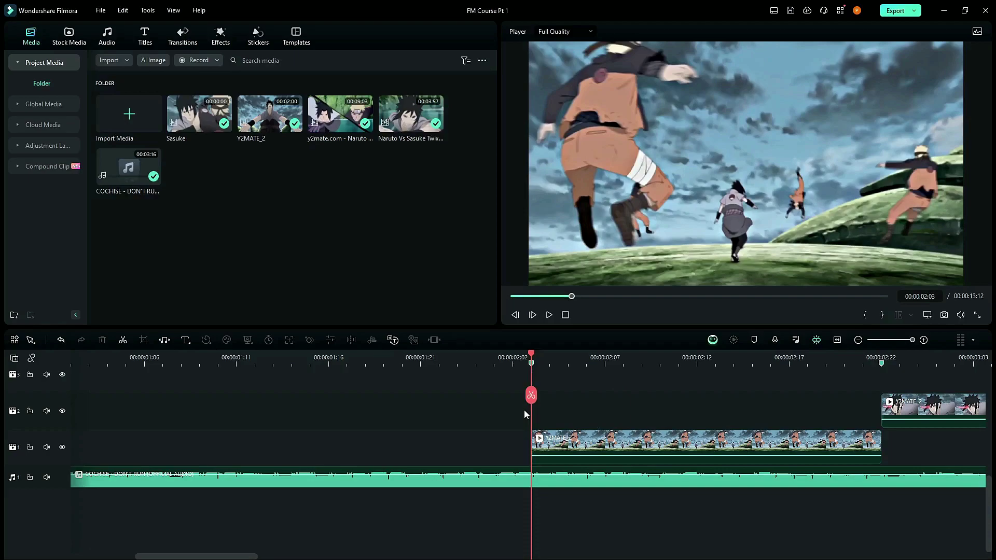
mouse_move(531, 356)
mouse_down()
mouse_move(675, 375)
mouse_move(539, 372)
mouse_up()
click(858, 340)
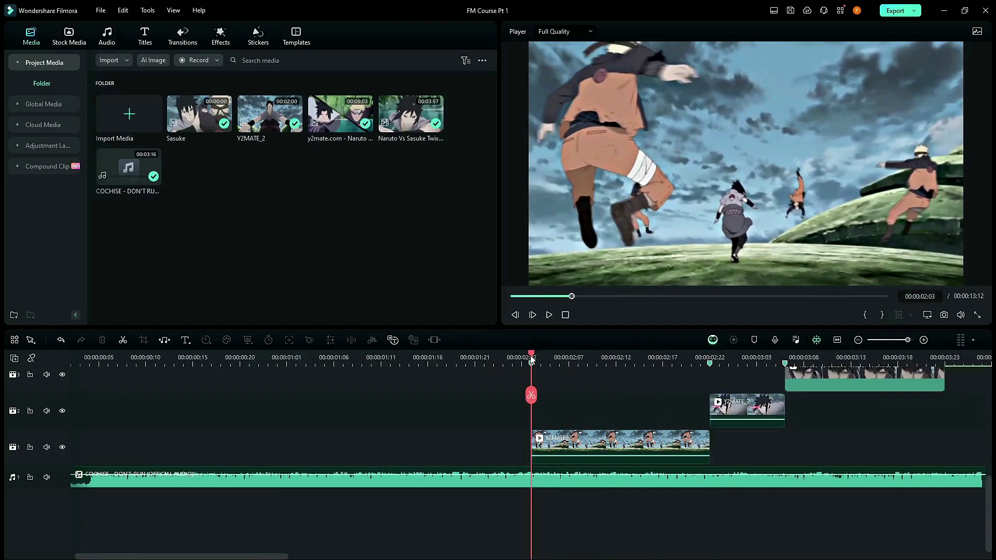
click(650, 357)
drag(650, 357, 766, 358)
click(485, 366)
key(space)
mouse_move(693, 358)
mouse_down()
mouse_move(756, 358)
mouse_move(701, 360)
mouse_move(711, 359)
mouse_up()
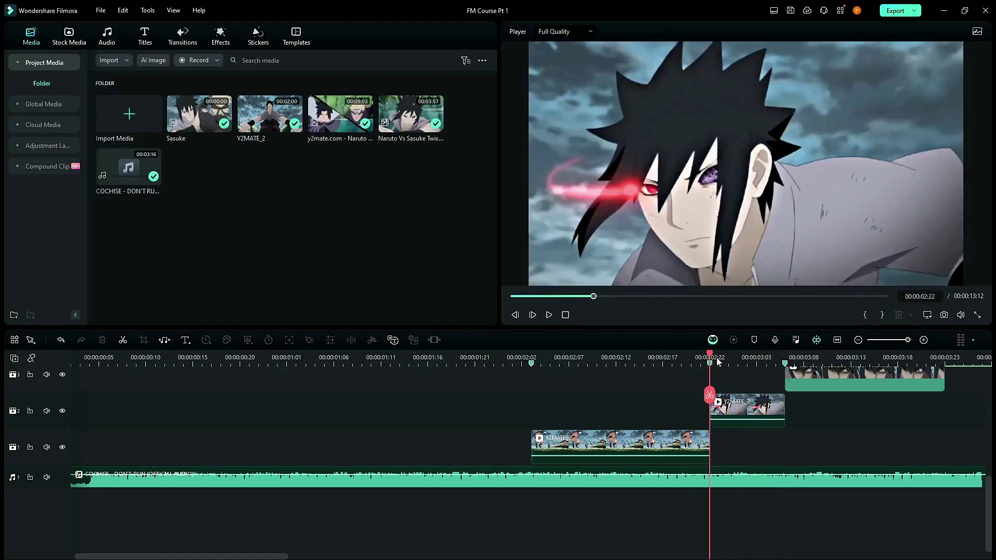
key(space)
mouse_move(785, 357)
mouse_down()
mouse_move(834, 358)
mouse_move(761, 357)
mouse_move(786, 358)
mouse_up()
scroll(898, 447, up, 1)
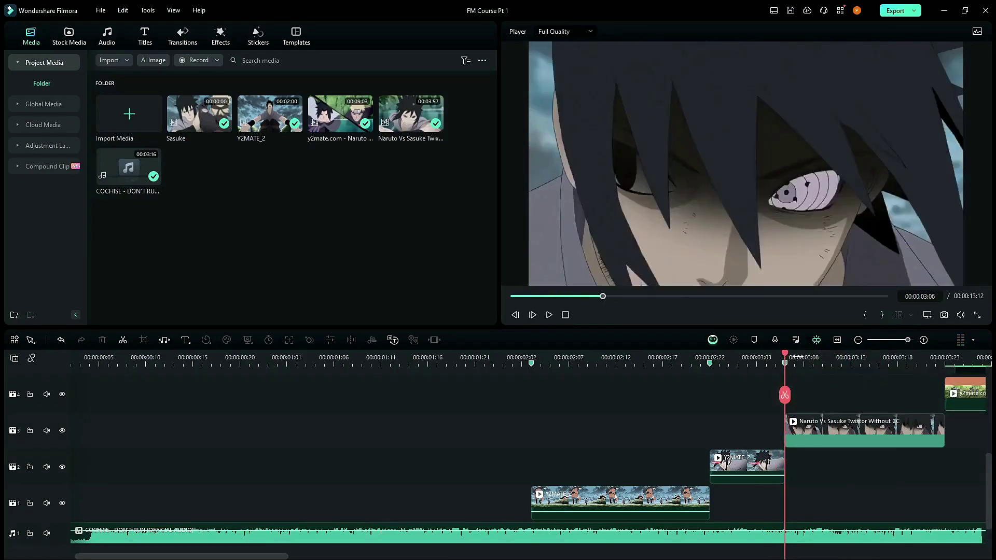
click(494, 363)
drag(494, 364, 610, 374)
drag(709, 375, 738, 363)
click(858, 340)
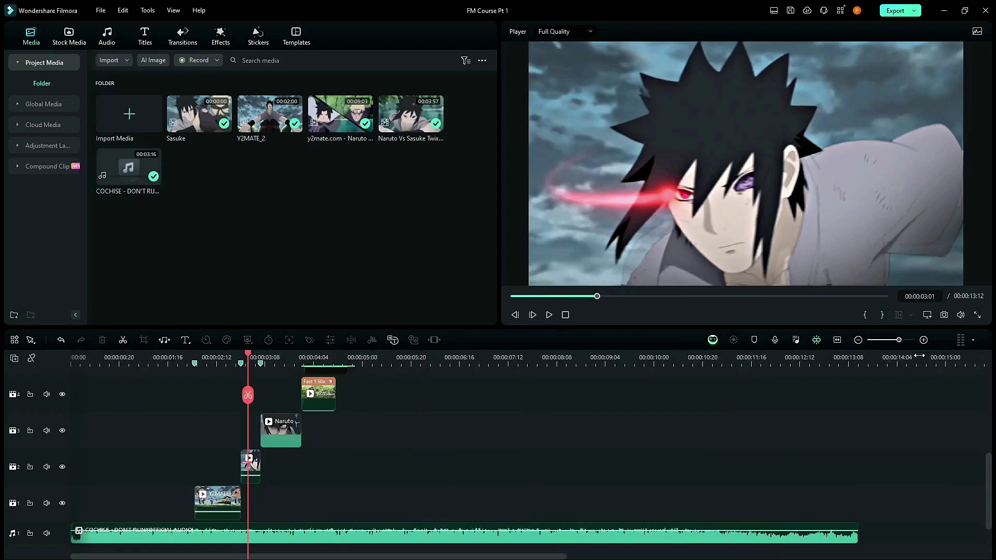
click(923, 339)
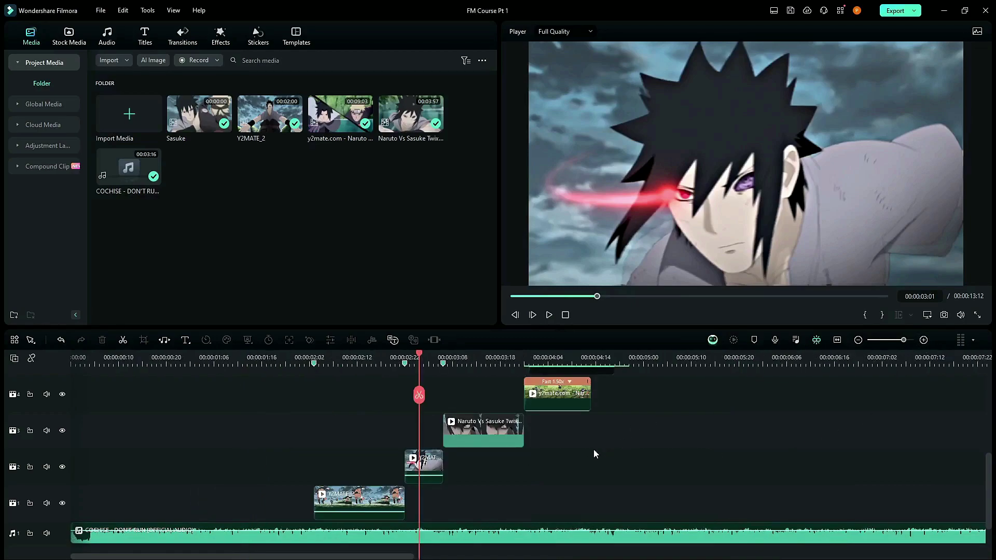
scroll(594, 452, up, 3)
click(495, 357)
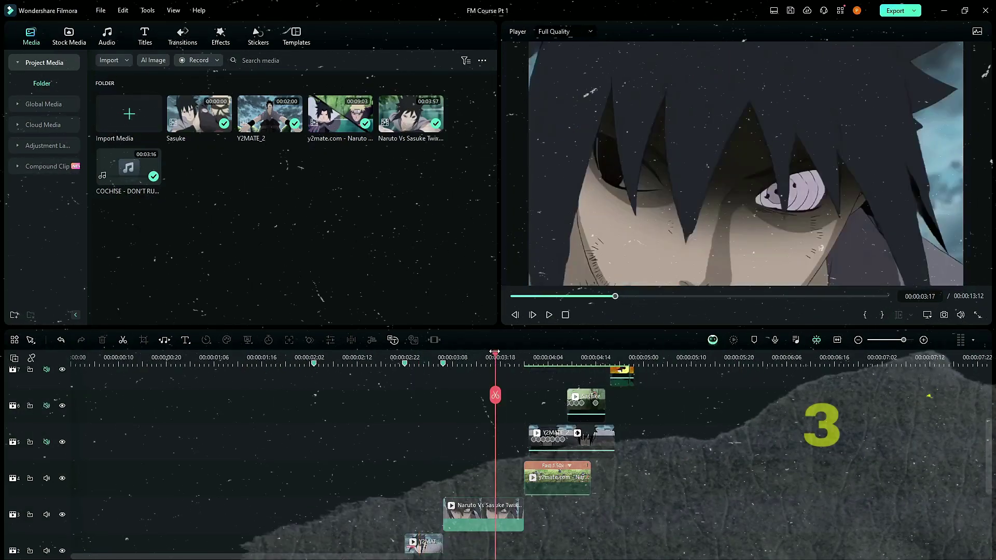
key(space)
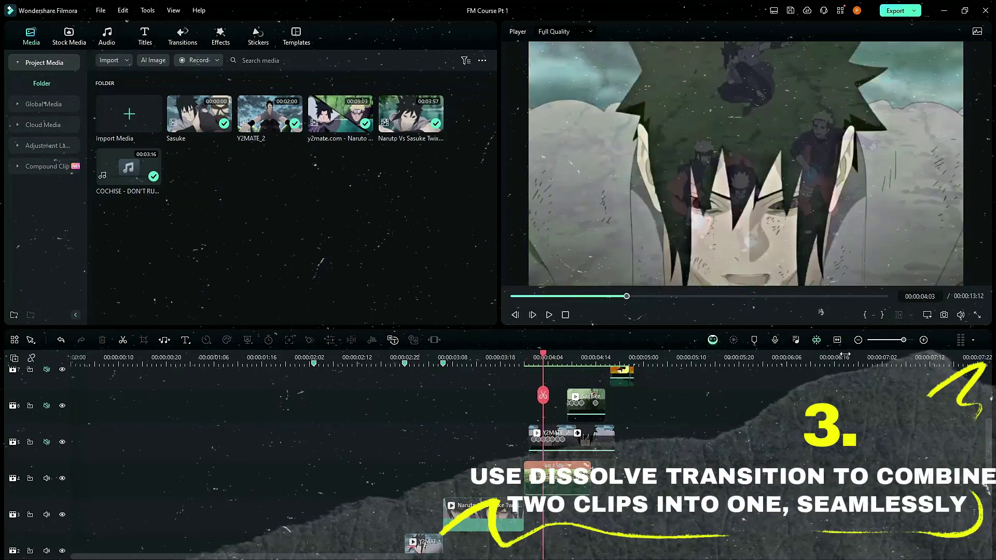
click(524, 358)
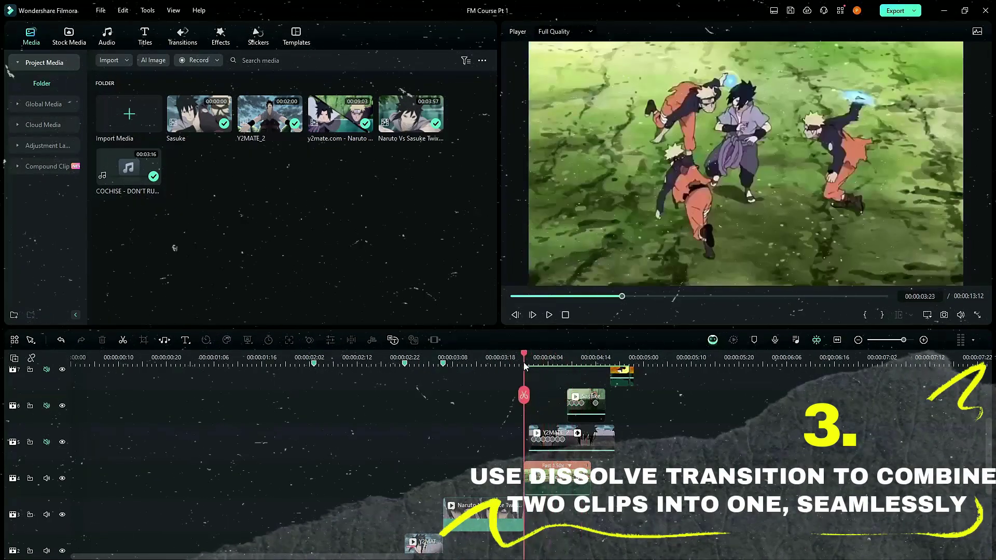
click(923, 339)
click(553, 478)
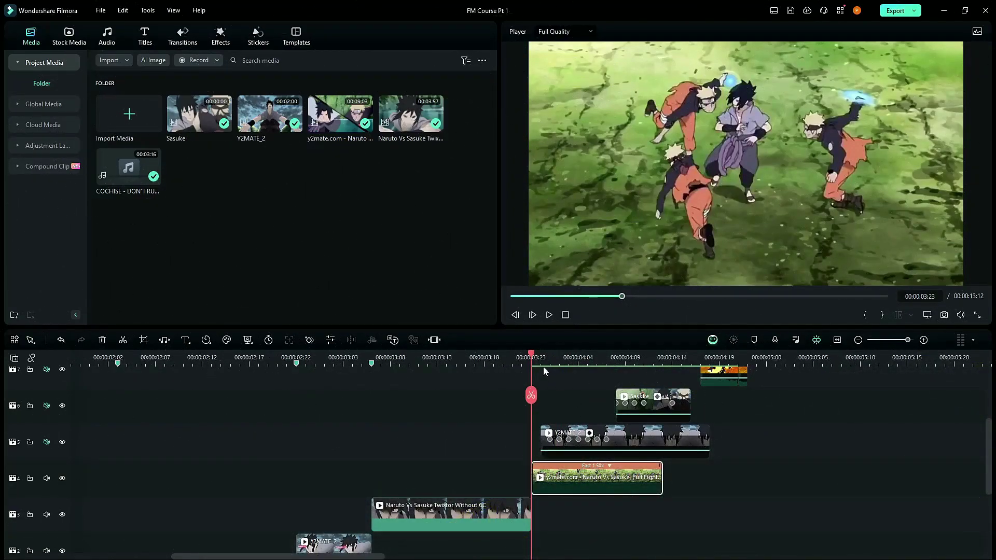
drag(535, 358, 567, 377)
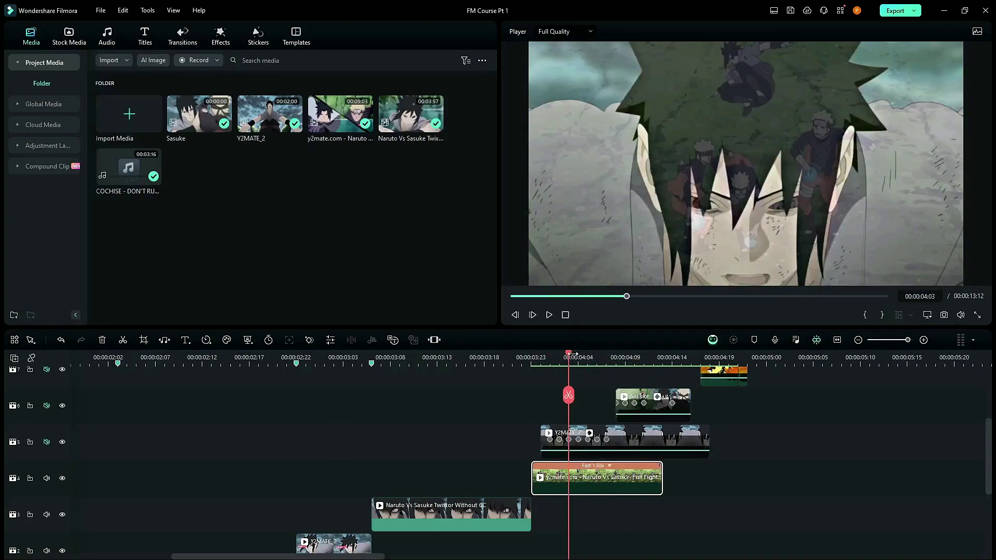
drag(569, 358, 551, 370)
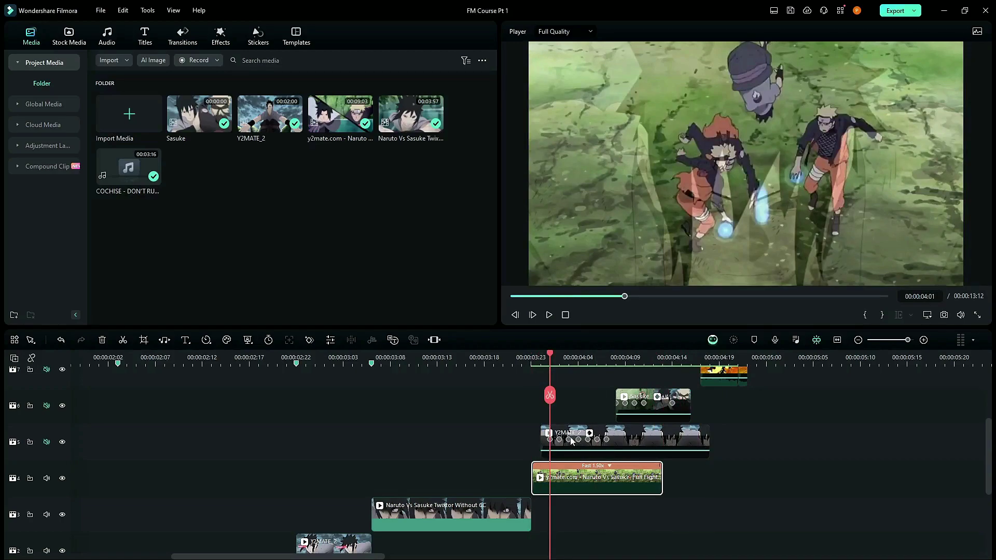
- Open Y2MATE_2's video properties and read its opacity from 00:00:04:02 to 00:00:04:09, where it hits 0
double_click(611, 436)
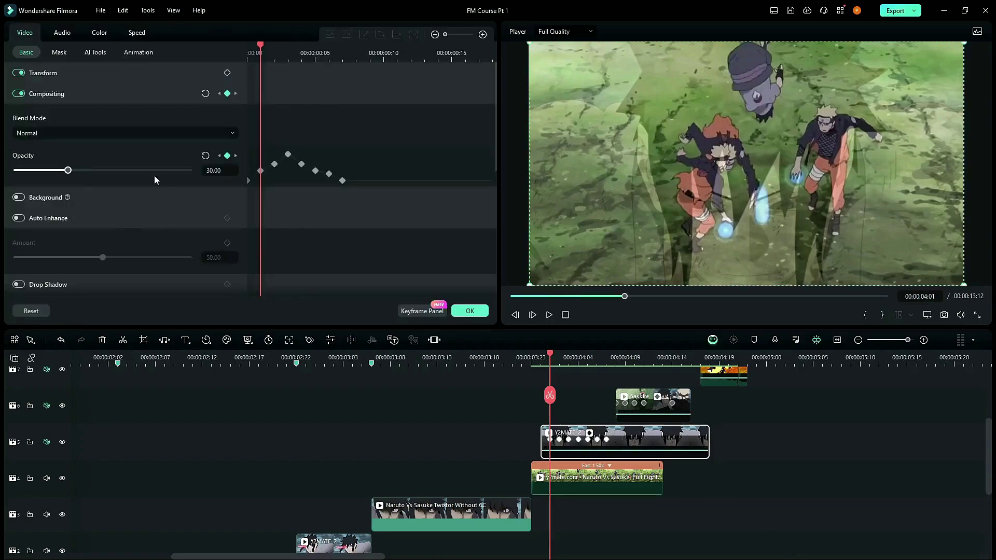
click(559, 358)
mouse_move(557, 357)
mouse_down()
mouse_move(608, 350)
mouse_move(544, 351)
mouse_move(593, 350)
mouse_move(572, 350)
mouse_up()
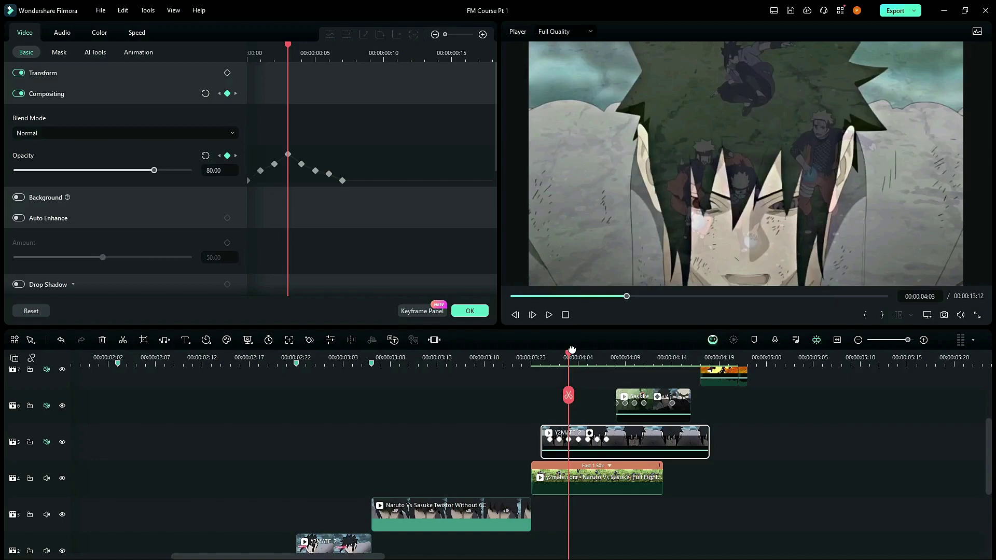
drag(572, 350, 577, 349)
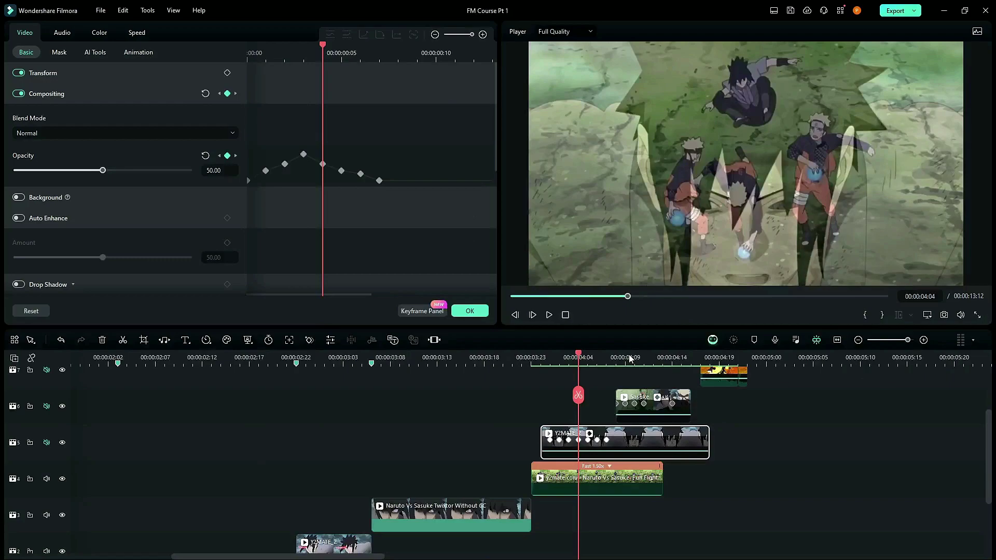
click(626, 355)
click(617, 358)
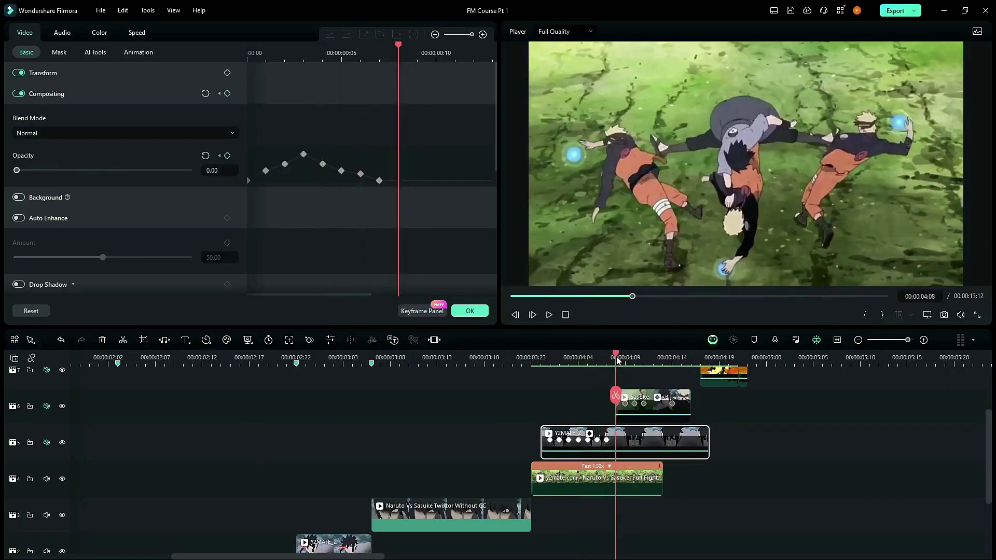
click(624, 357)
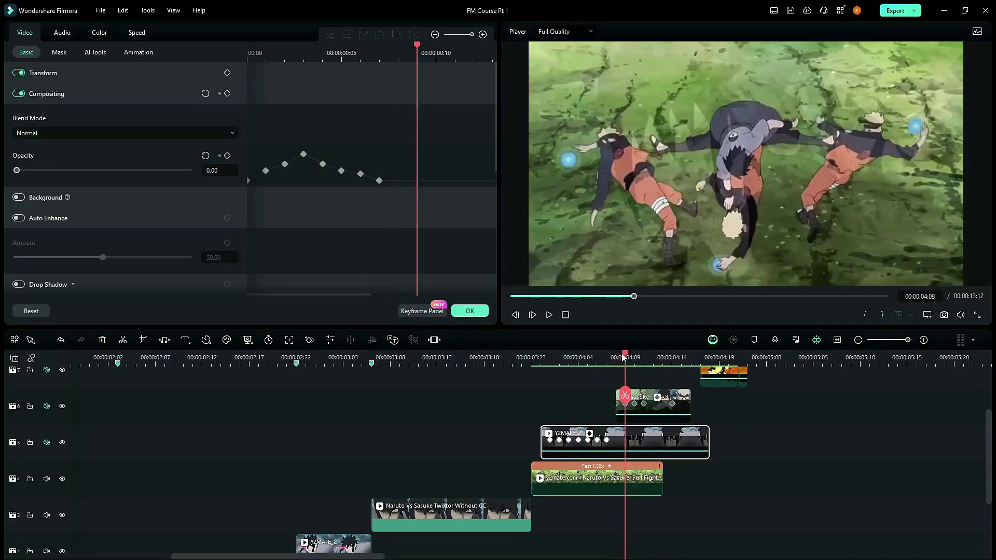
- Select the track-6 Sasuke clip and step through its fade-in: 50 at 04:10, 60 at 04:11, 100 at 04:14
click(643, 394)
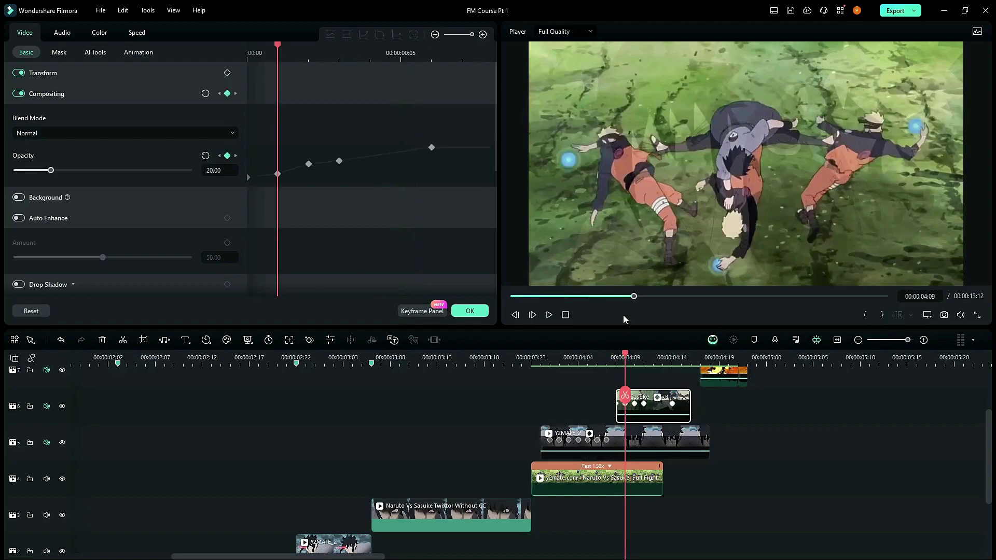
click(616, 358)
click(625, 358)
click(634, 358)
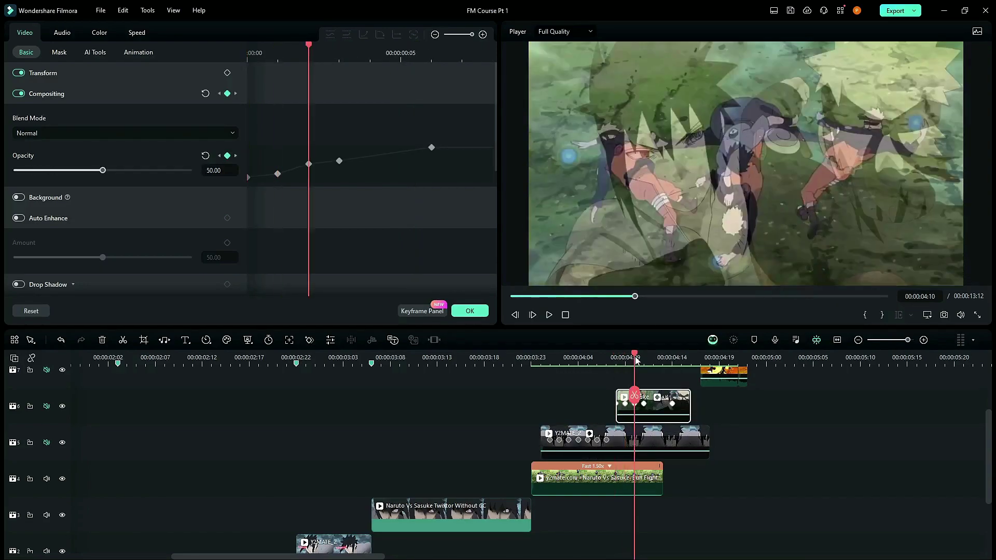
click(645, 358)
click(653, 358)
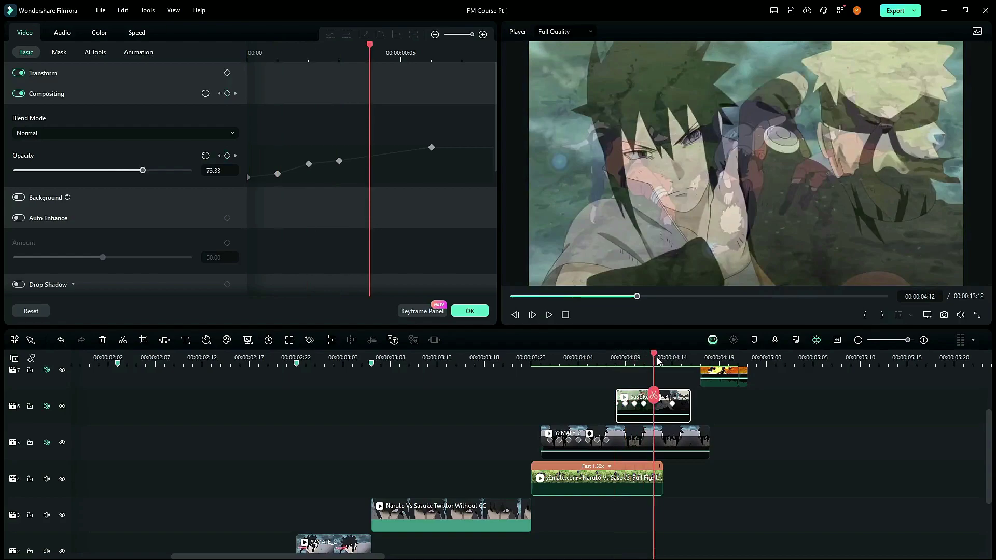
click(671, 358)
- Recheck the Sasuke clip's opacity at 00:00:04:08, 04:09, 04:12 and 04:14, then move toward 00:00:04:16
click(645, 359)
click(618, 359)
click(629, 359)
click(654, 360)
click(671, 363)
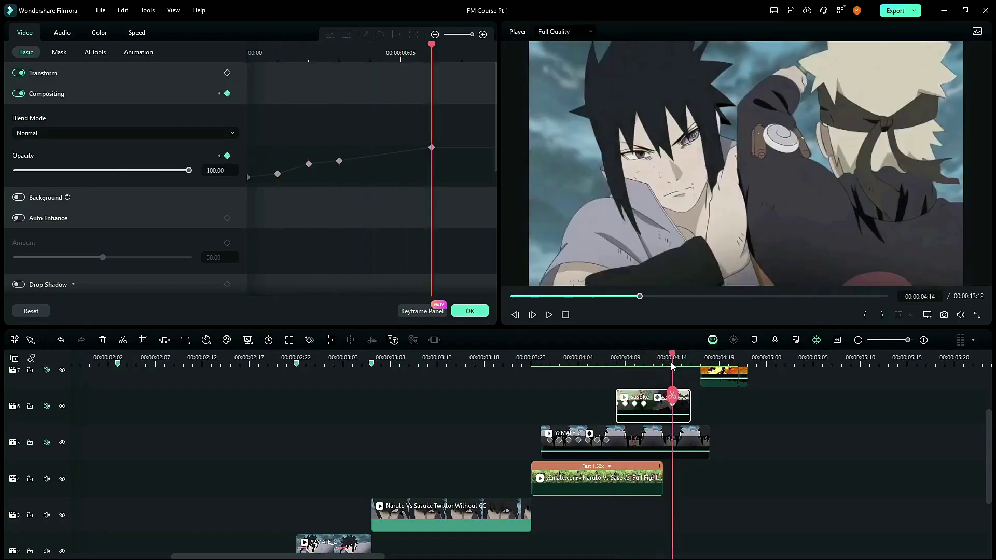
click(690, 358)
click(701, 358)
scroll(697, 363, up, 3)
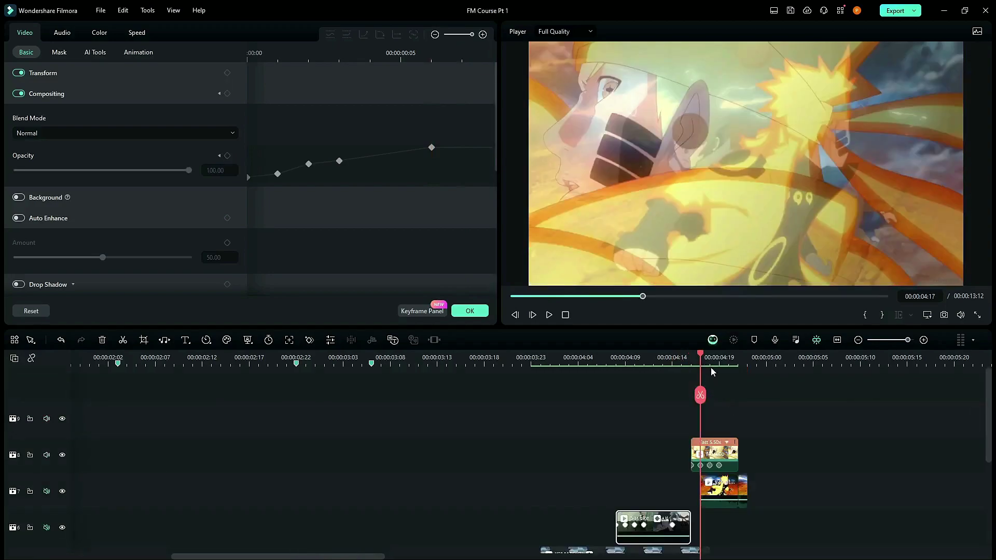
- Select the Fast 1.50x clip on track 8 and scrub around 00:00:04:16–04:18 to read its opacity keyframes
click(691, 357)
click(718, 357)
click(700, 357)
click(737, 357)
click(710, 357)
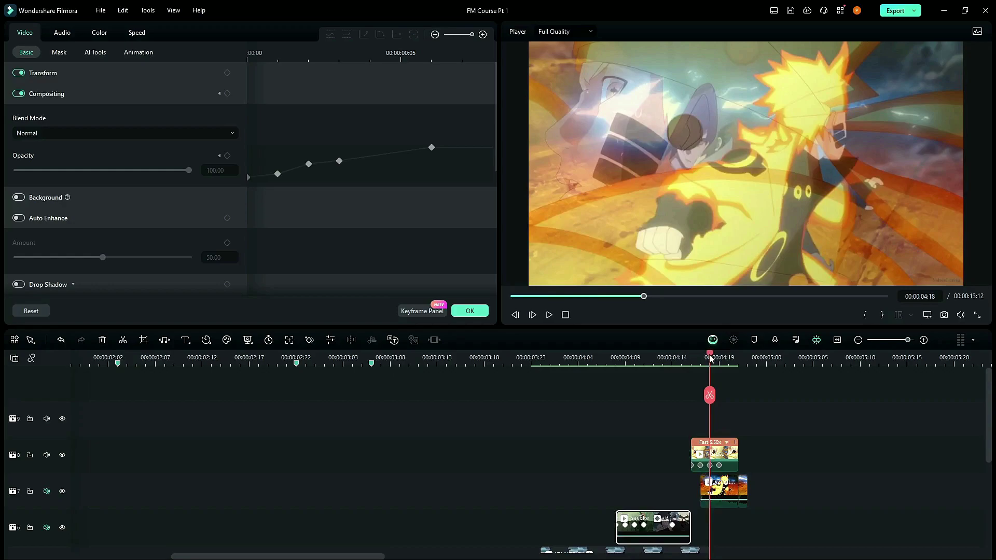
mouse_move(711, 359)
mouse_down()
mouse_move(696, 359)
mouse_move(710, 359)
mouse_up()
click(727, 442)
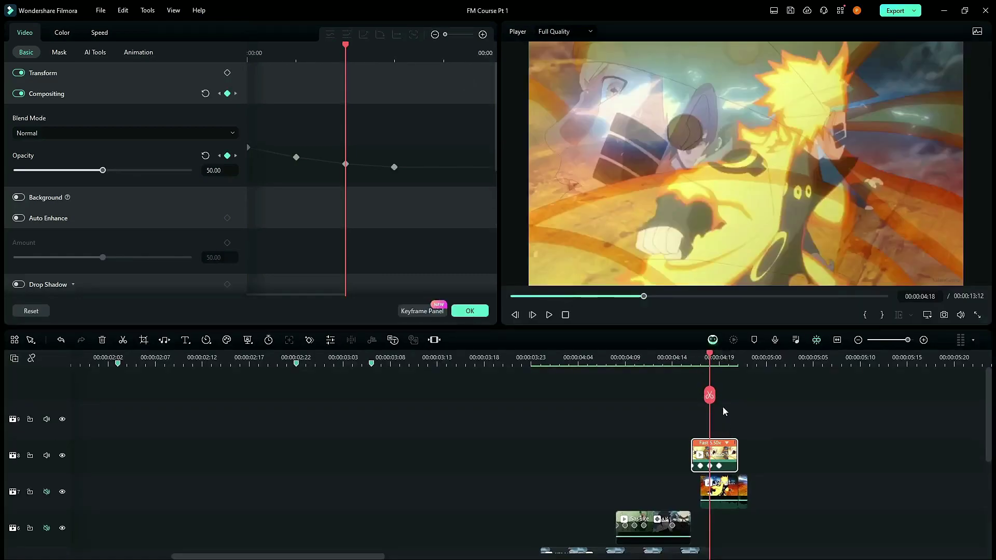
drag(711, 358, 174, 356)
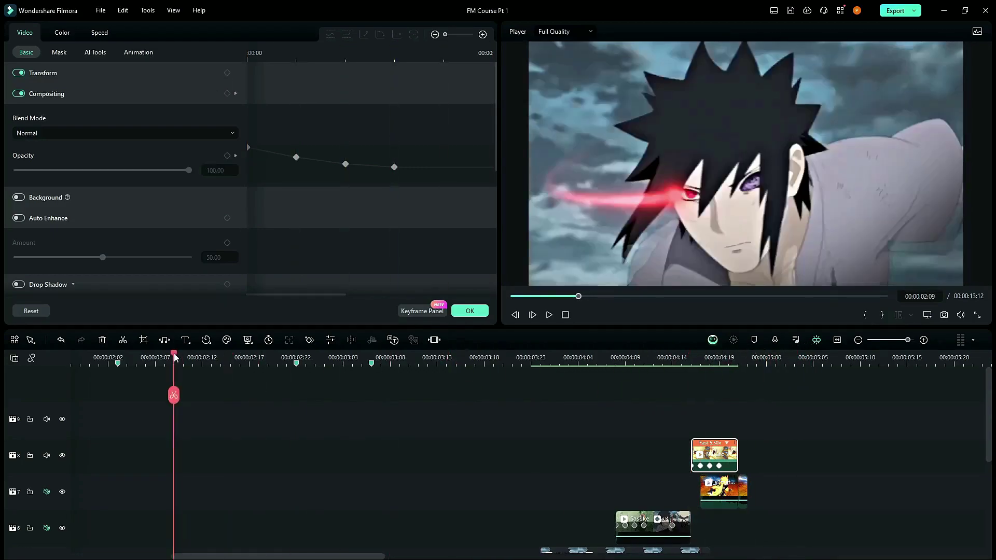
scroll(693, 398, down, 2)
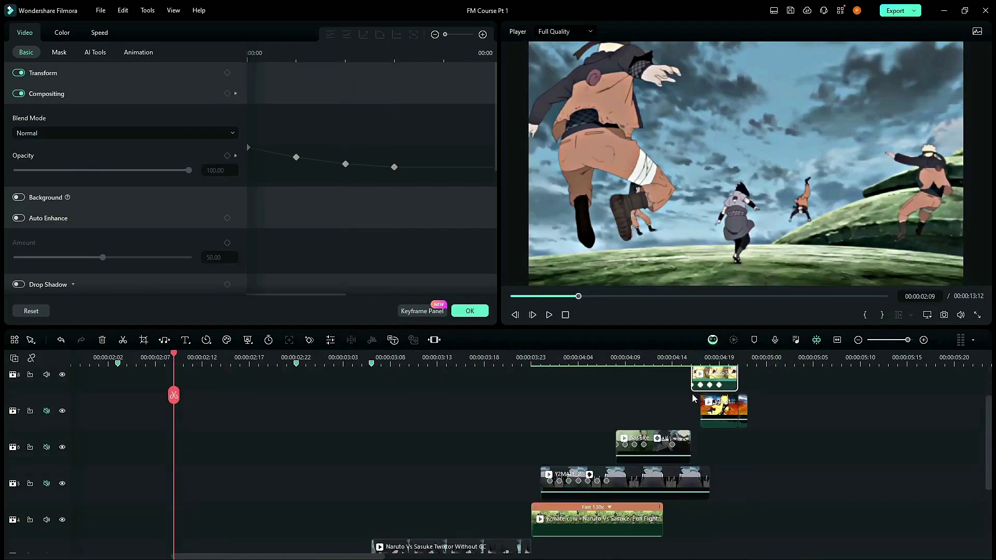